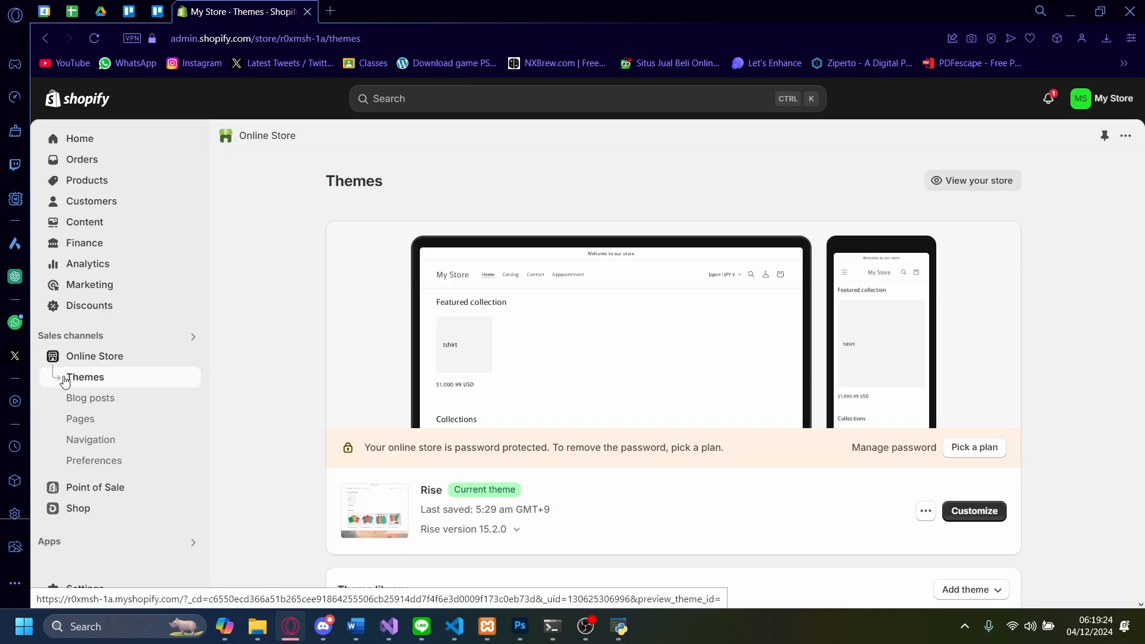
- Open the theme editor for the current Rise theme
scroll(636, 346, "down", 1)
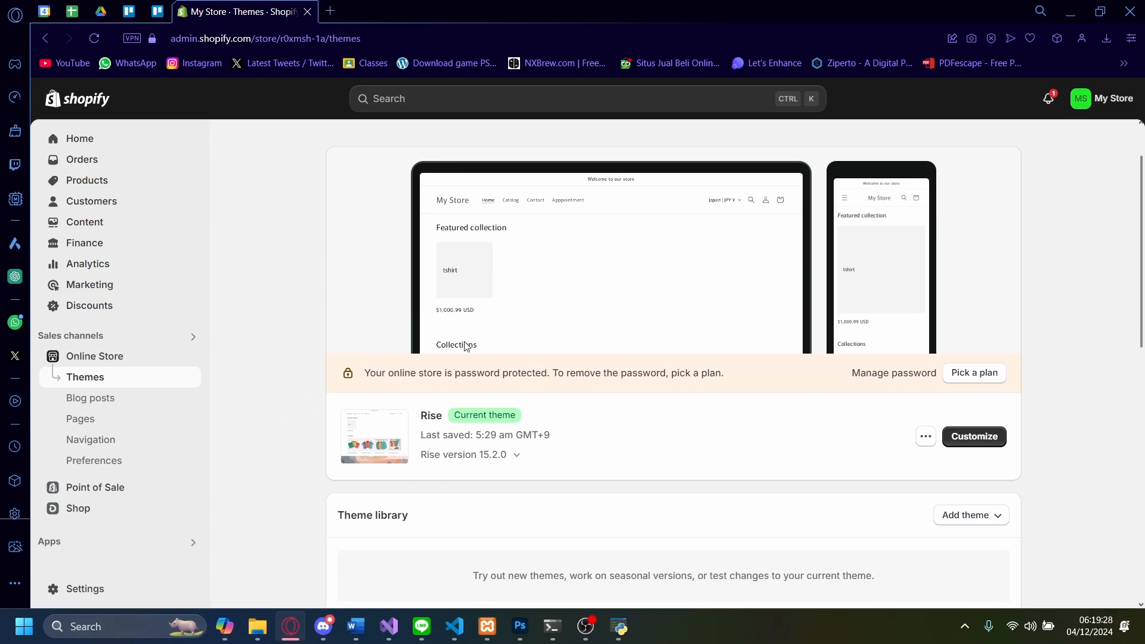
left_click_drag(422, 420, 437, 419)
left_click(578, 419)
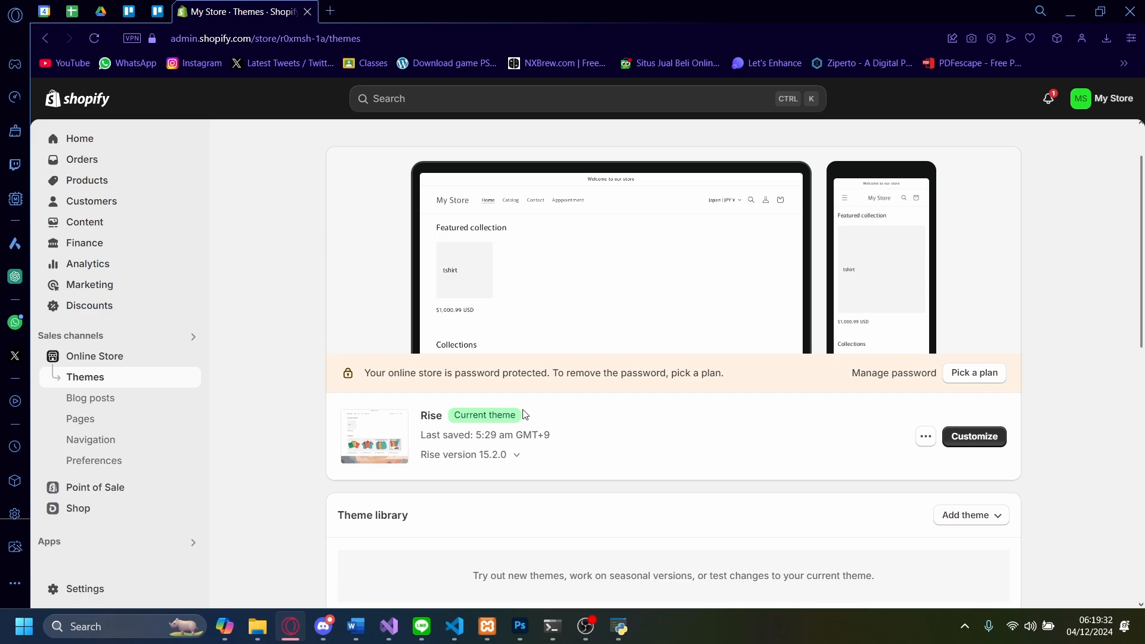
left_click(970, 441)
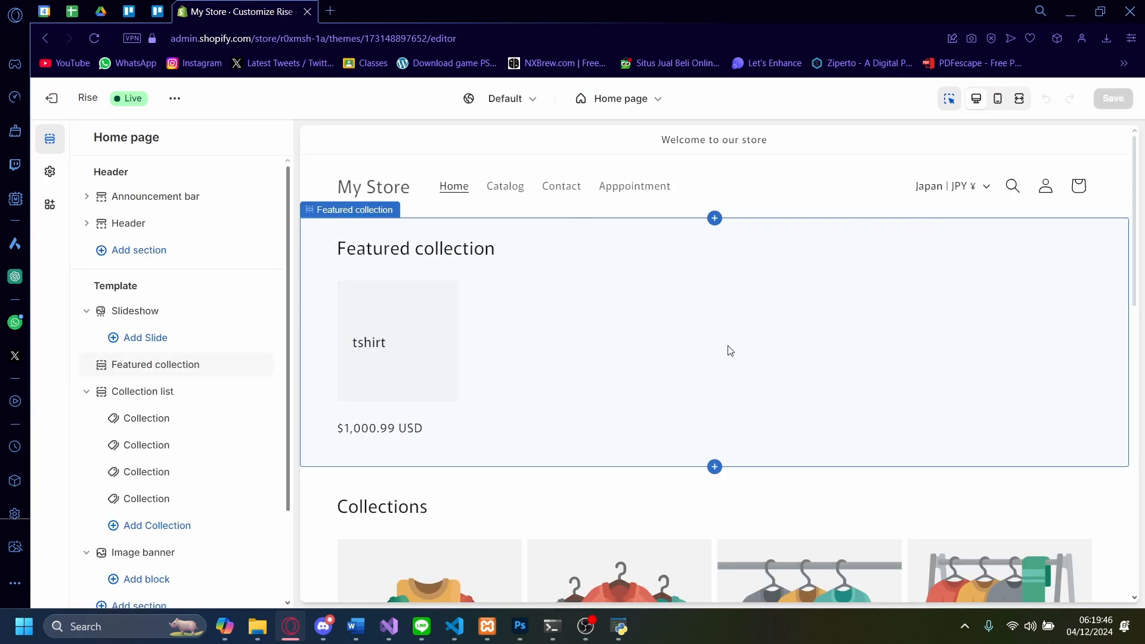
- Look through the home page preview and examine the settings of the Image banner and Featured collection sections
scroll(733, 363, "down", 10)
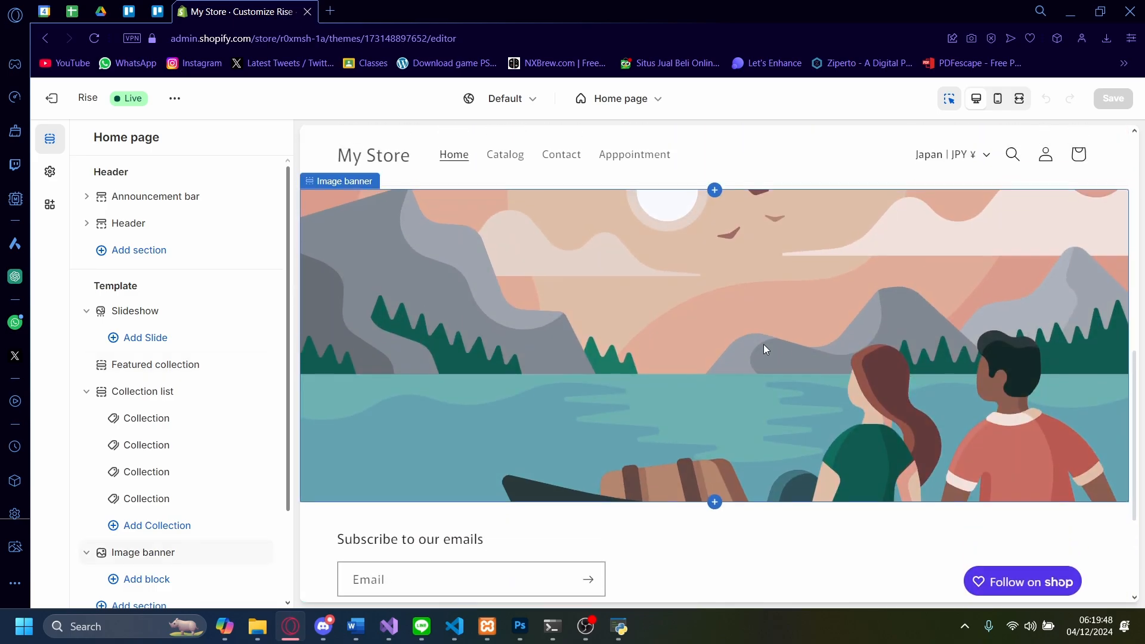
left_click(766, 349)
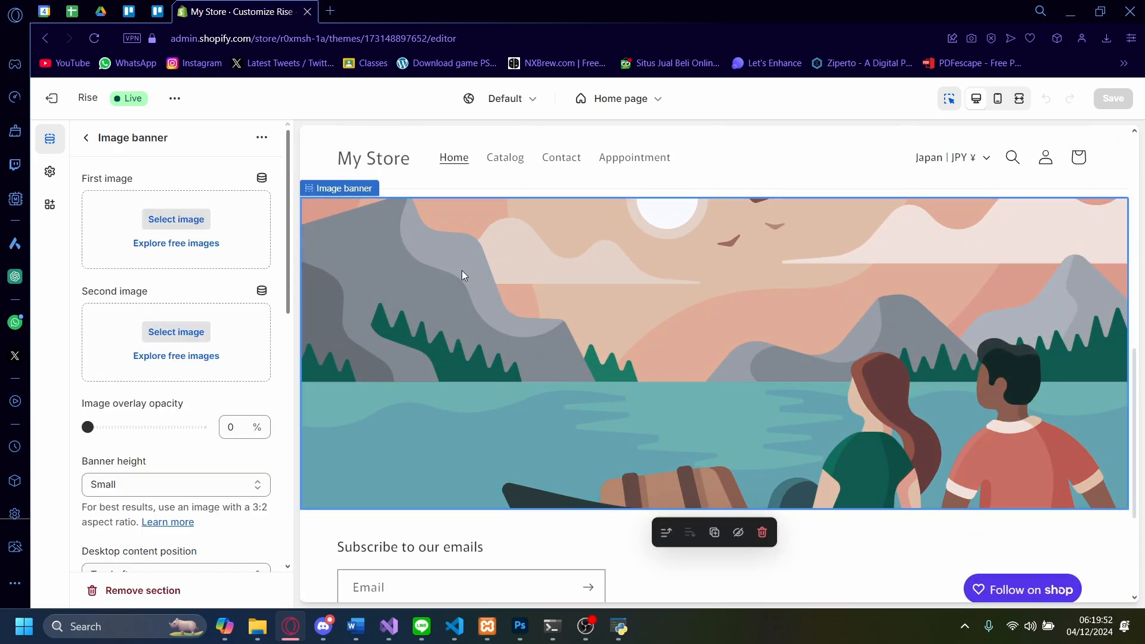
scroll(336, 356, "up", 3)
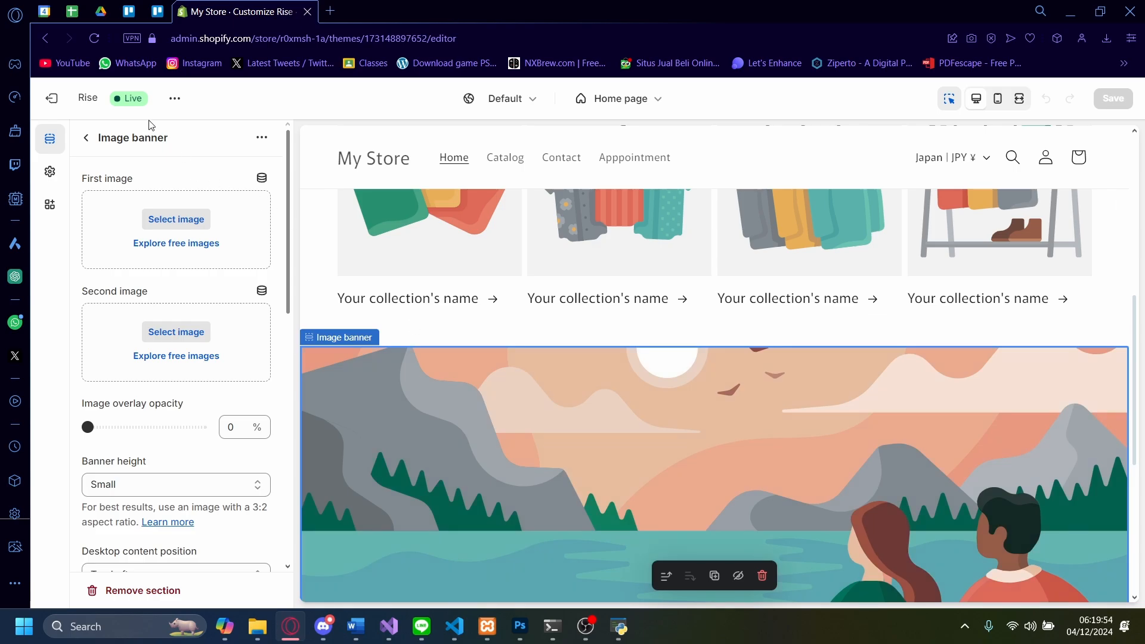
left_click(85, 138)
scroll(605, 317, "up", 5)
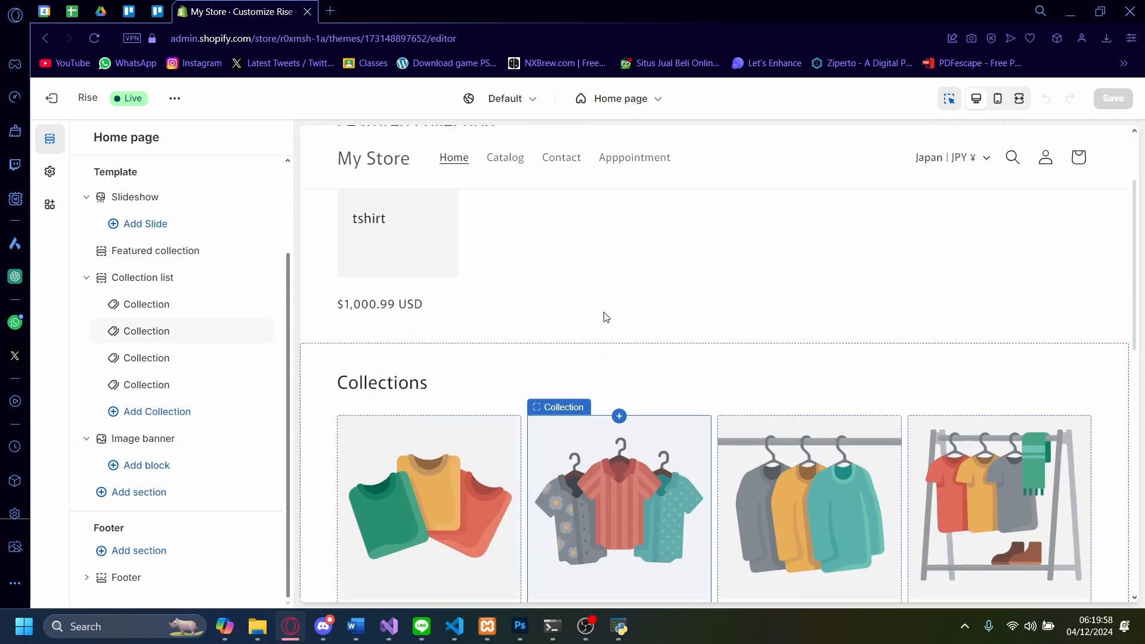
scroll(606, 317, "up", 2)
left_click(661, 446)
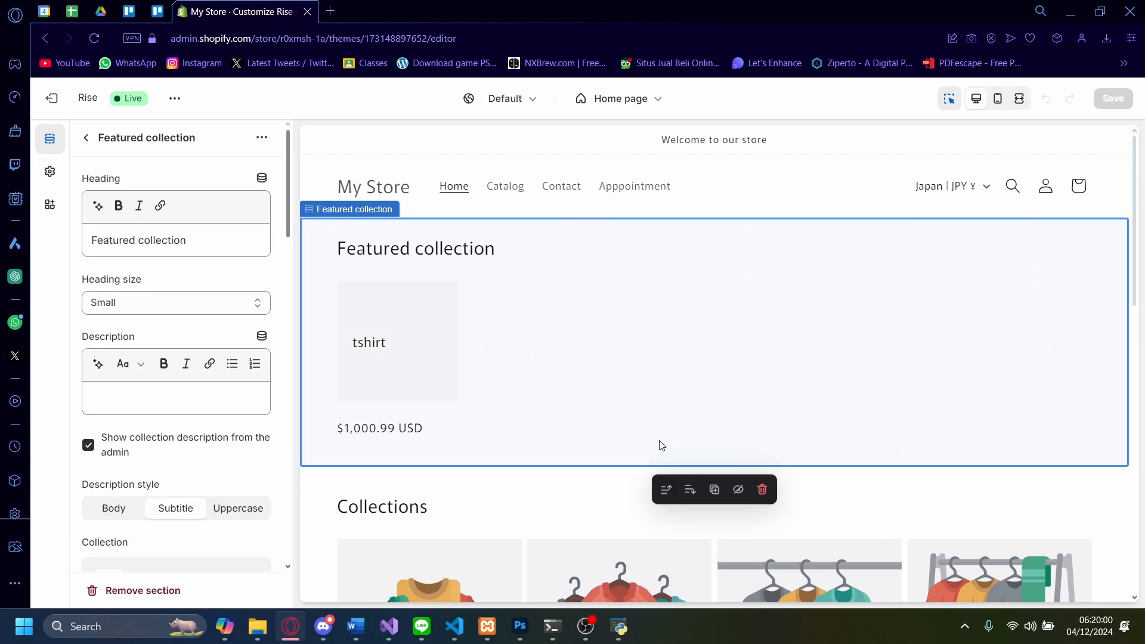
left_click(86, 137)
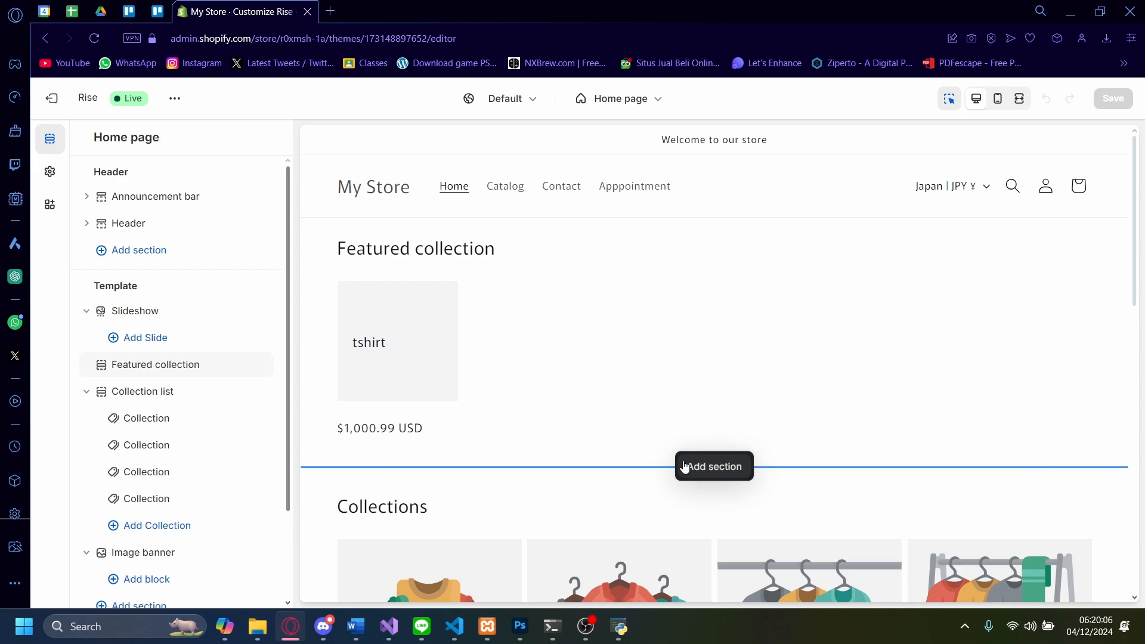
- Add a Slideshow section to the home page between the Featured collection and Collections sections
left_click(696, 469)
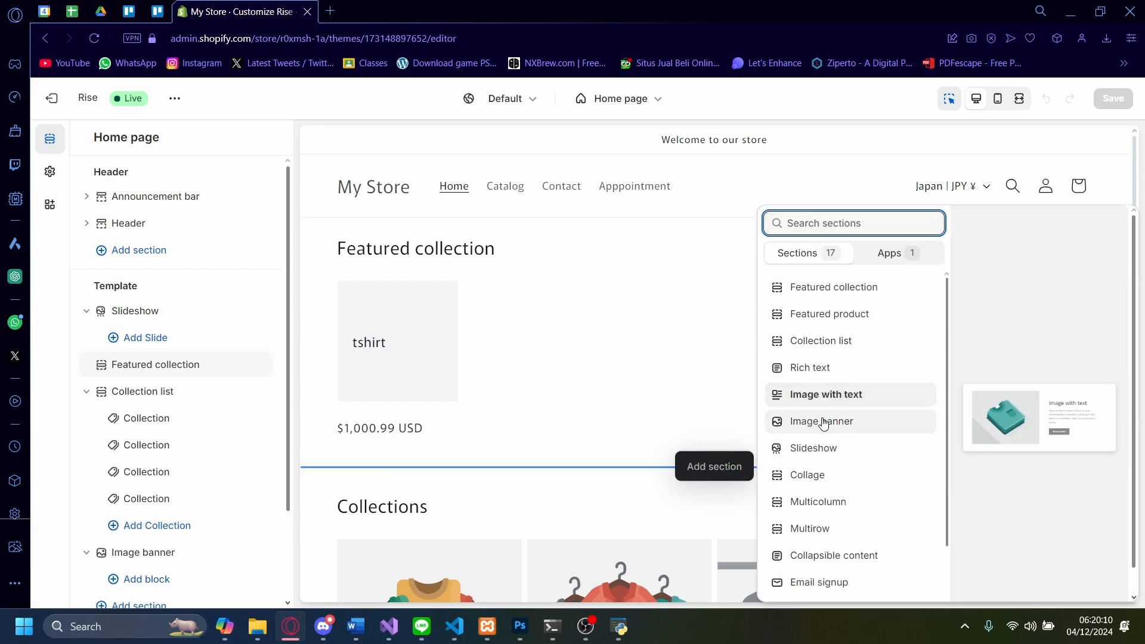
left_click(828, 451)
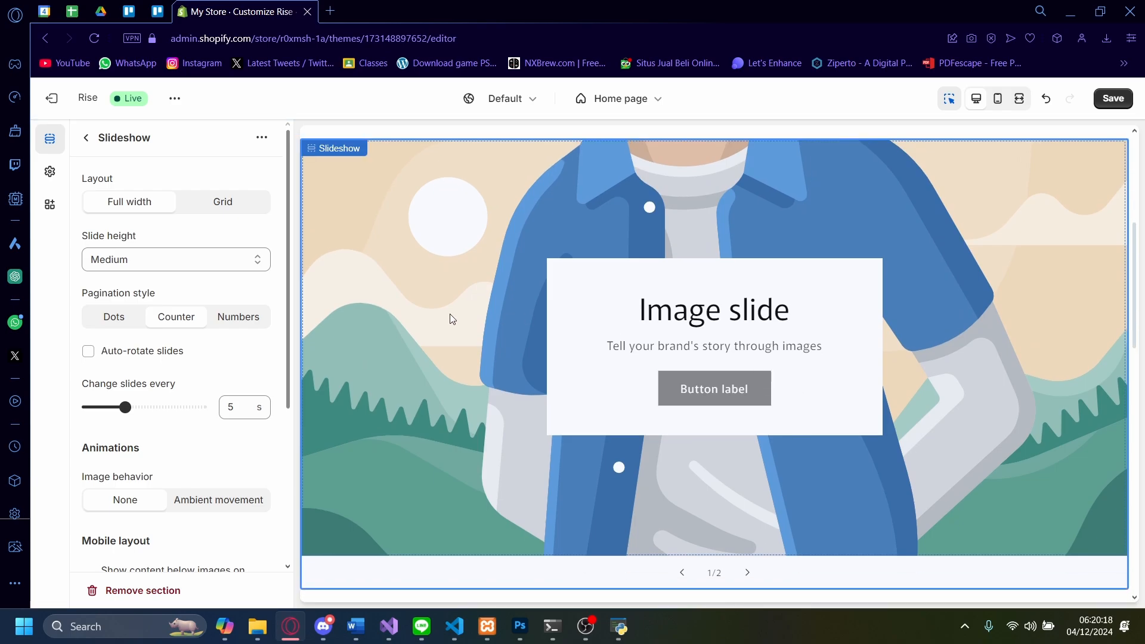
scroll(864, 264, "up", 1)
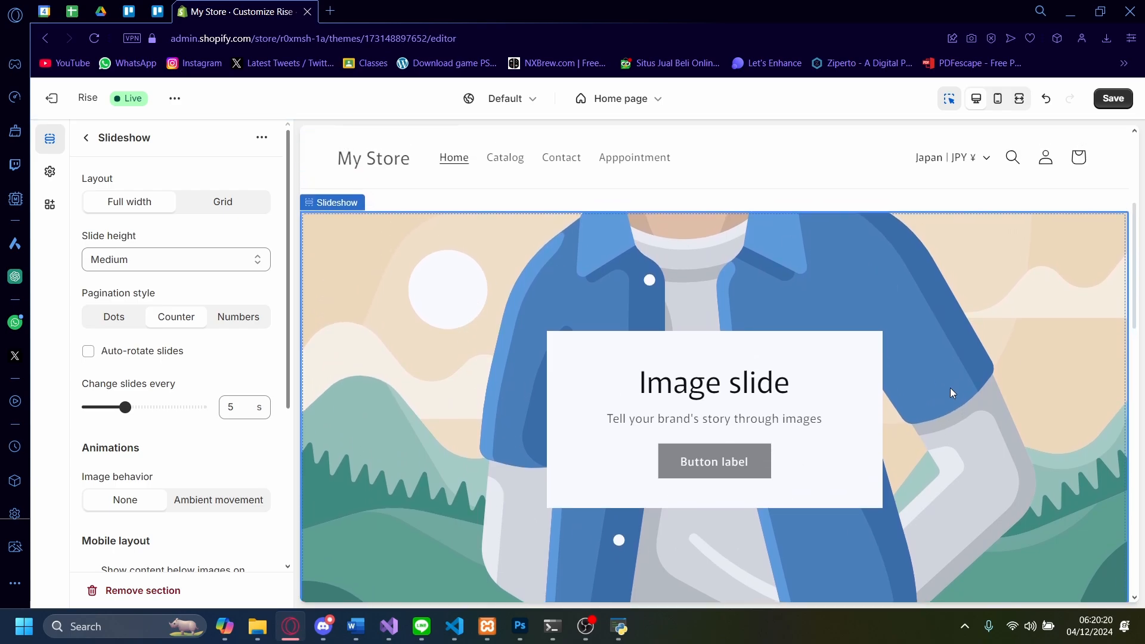
scroll(618, 371, "down", 1)
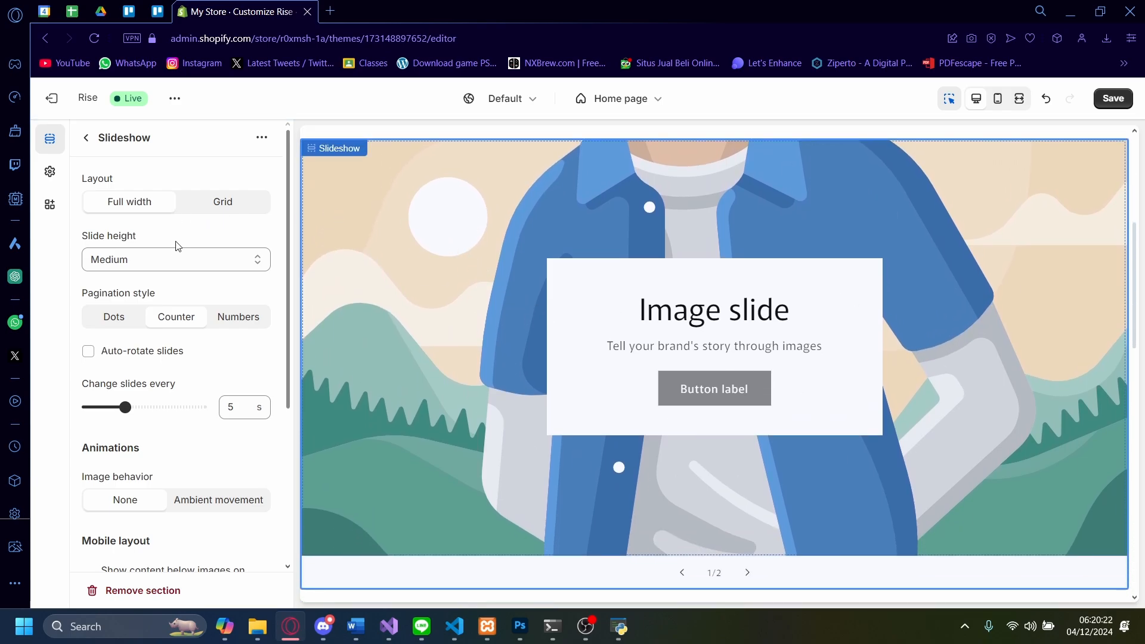
- Try the Adapt to first image slide height for the new slideshow and settle on Small
left_click(210, 274)
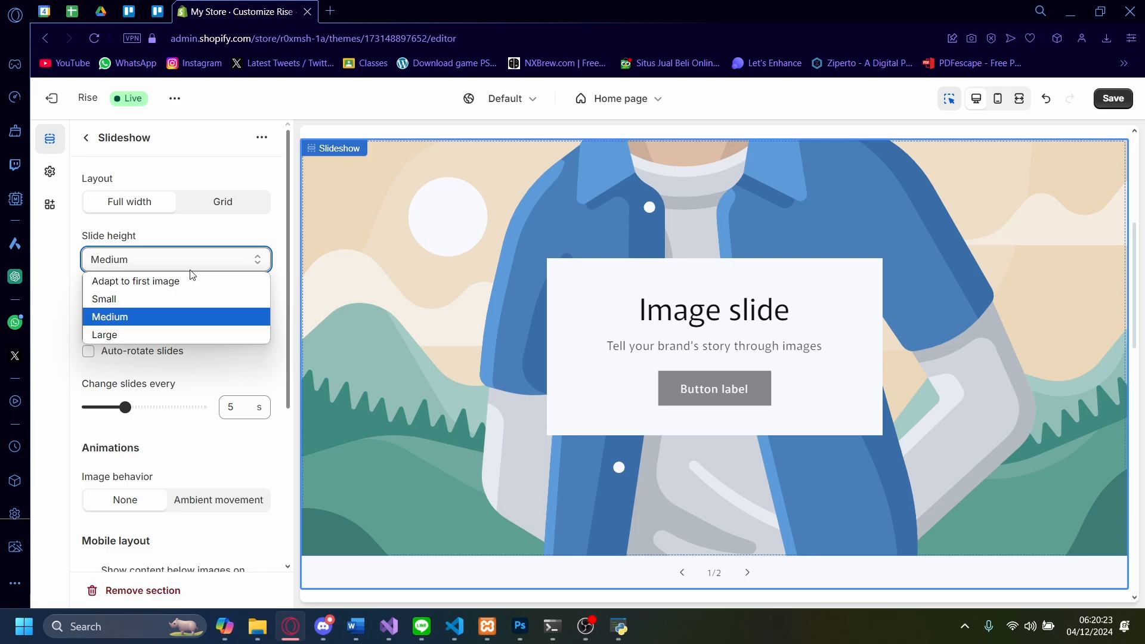
left_click(153, 295)
left_click(154, 264)
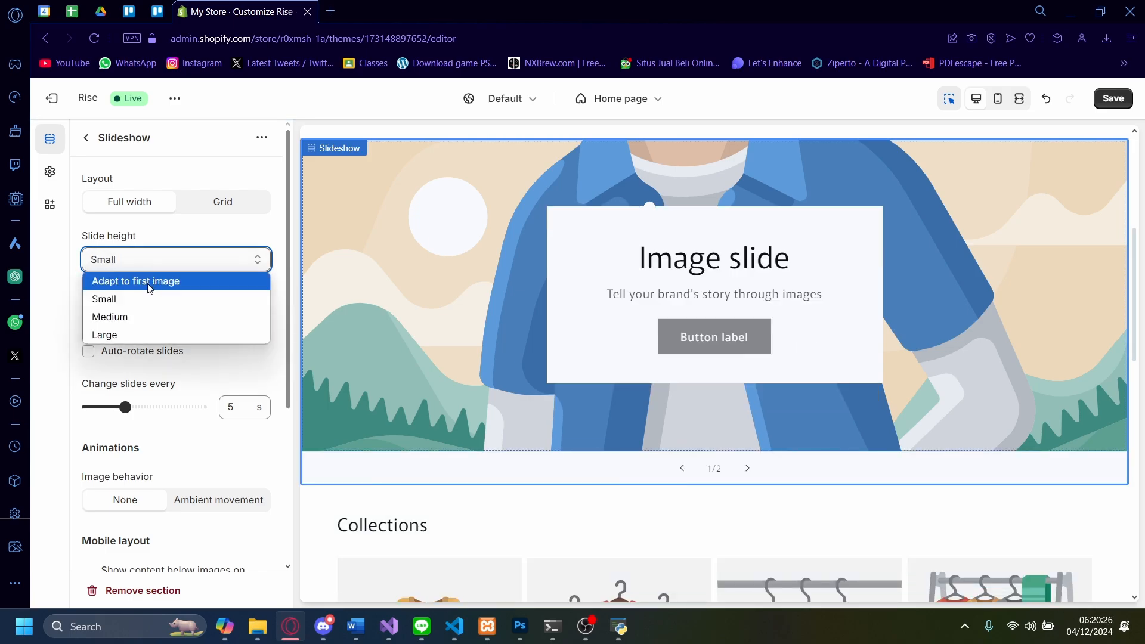
left_click(149, 281)
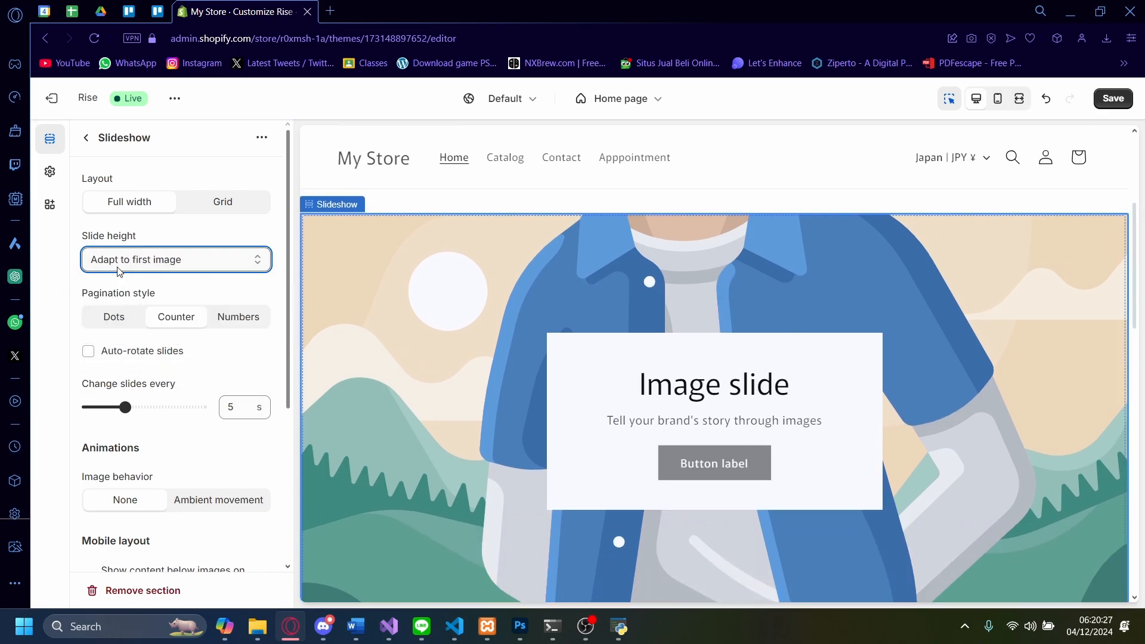
left_click(119, 263)
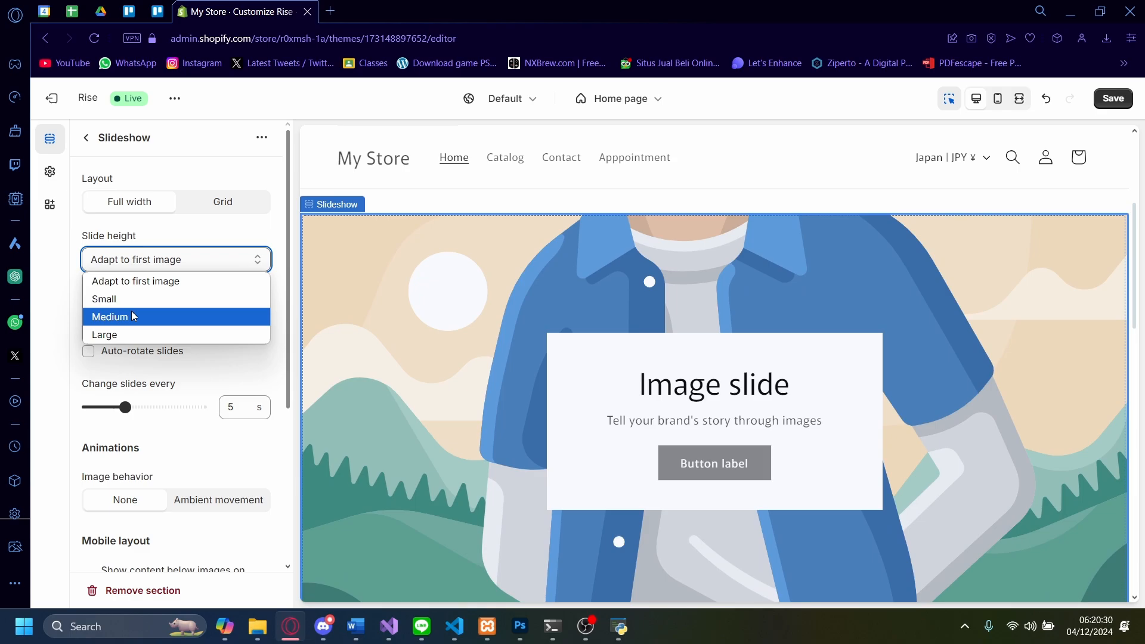
left_click(131, 304)
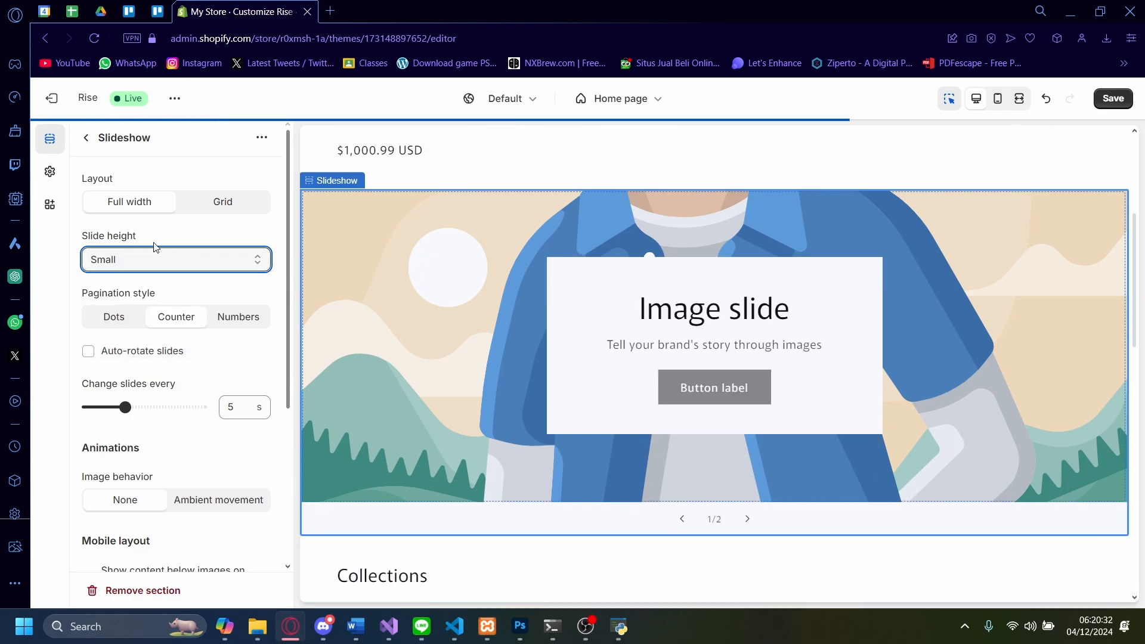
- Set the slideshow's pagination style to Numbers and its slide change interval to 3 seconds
left_click(117, 319)
left_click(222, 322)
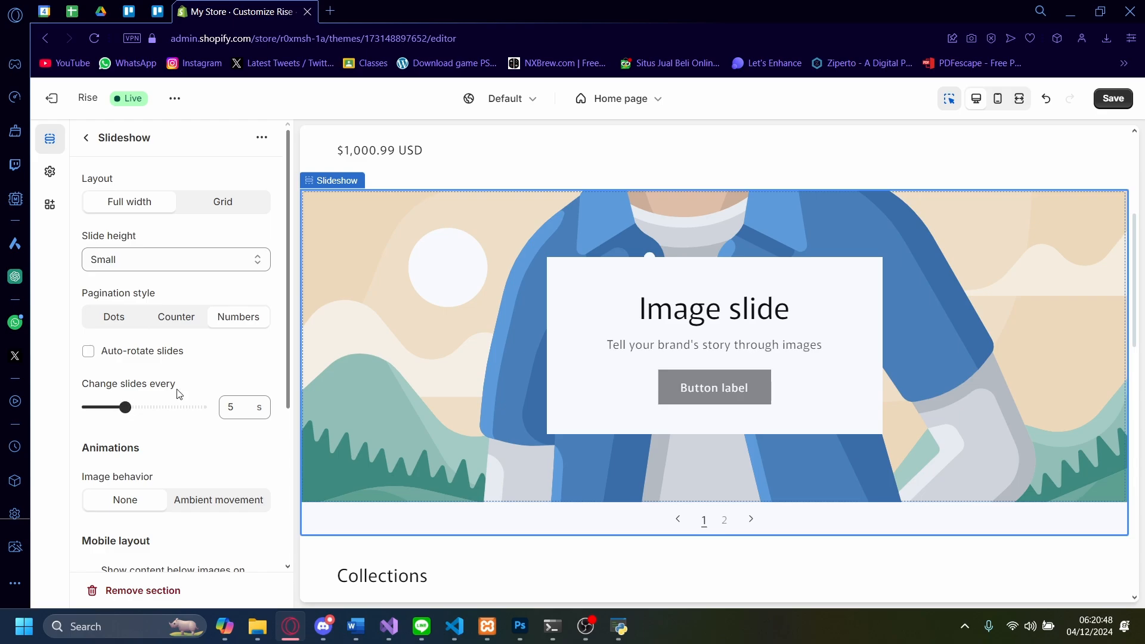
left_click_drag(127, 408, 98, 401)
- Set the slideshow's image behavior to Ambient movement and return to the home page section list
scroll(228, 397, "down", 3)
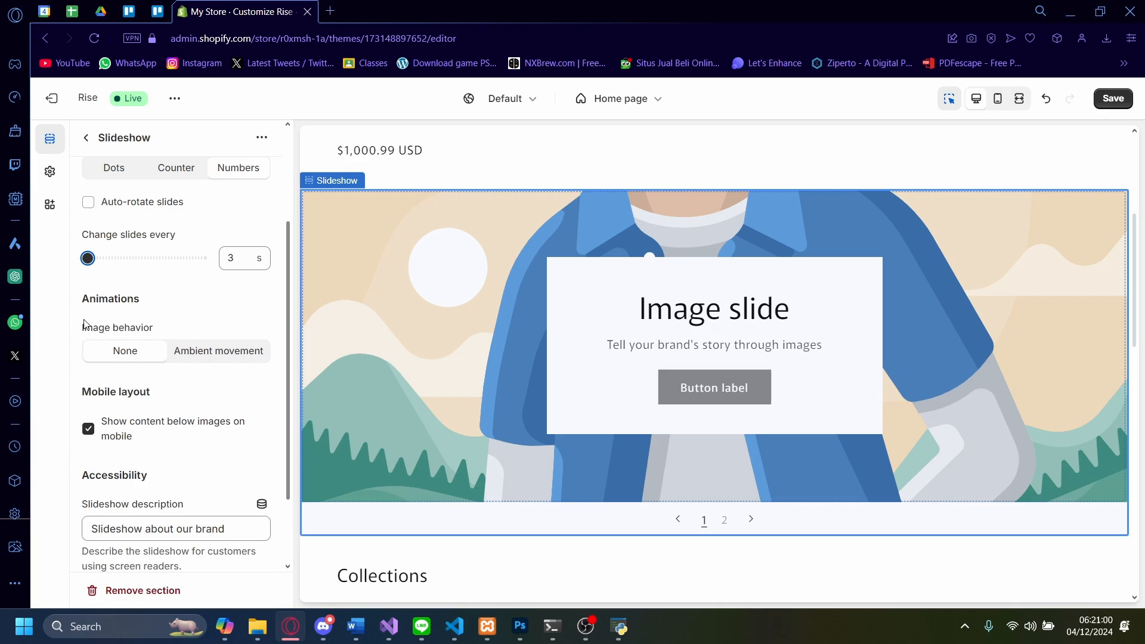
left_click(186, 355)
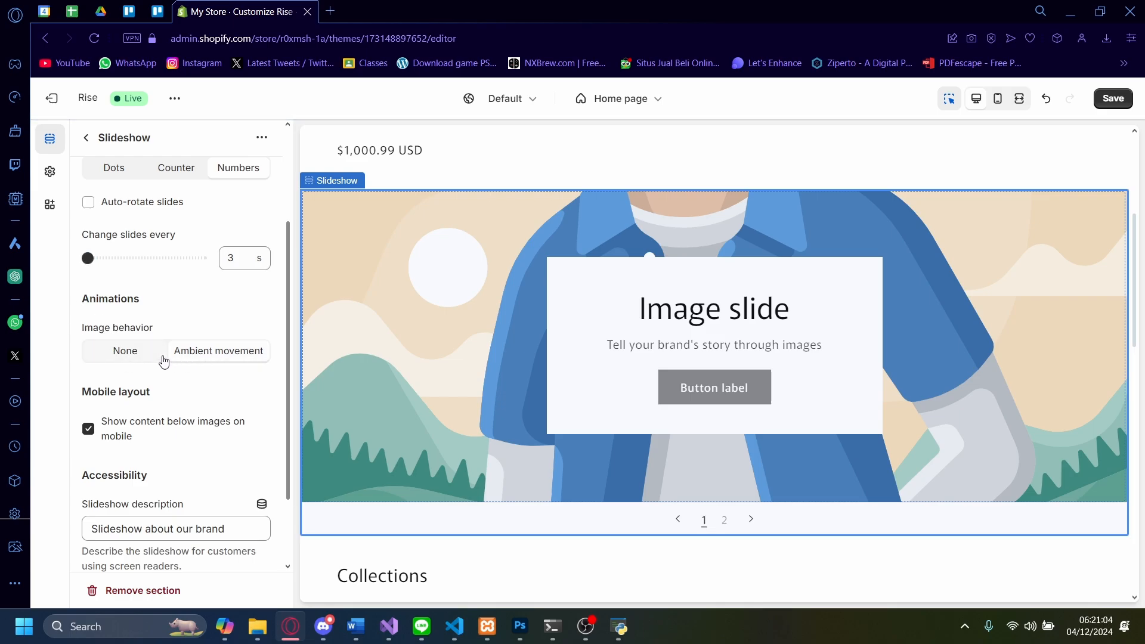
scroll(118, 349, "down", 2)
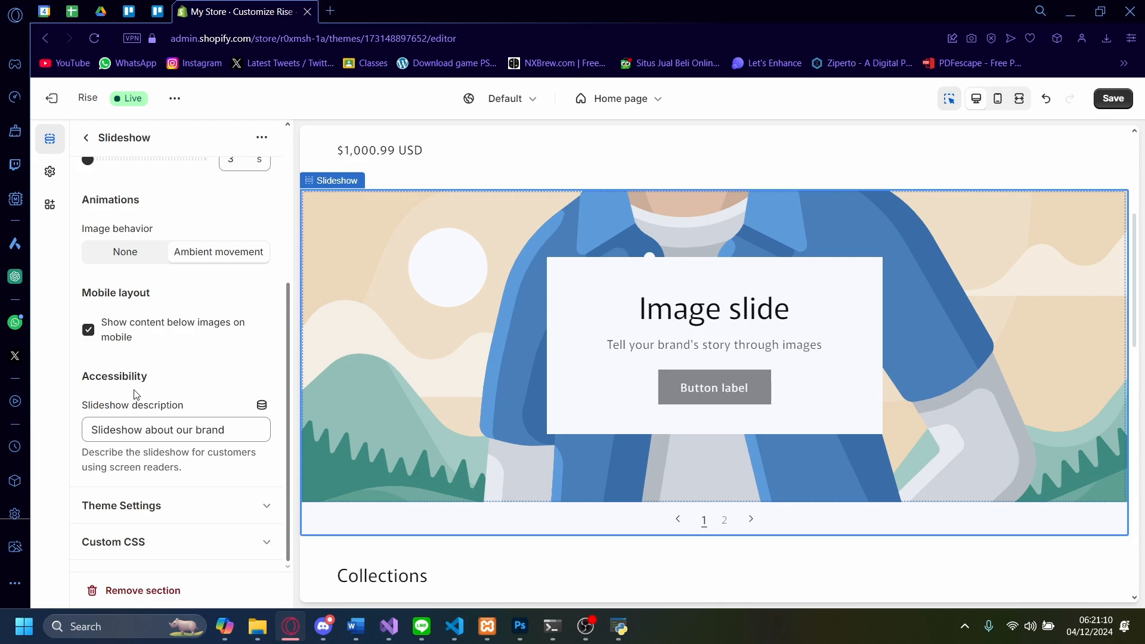
scroll(123, 370, "up", 5)
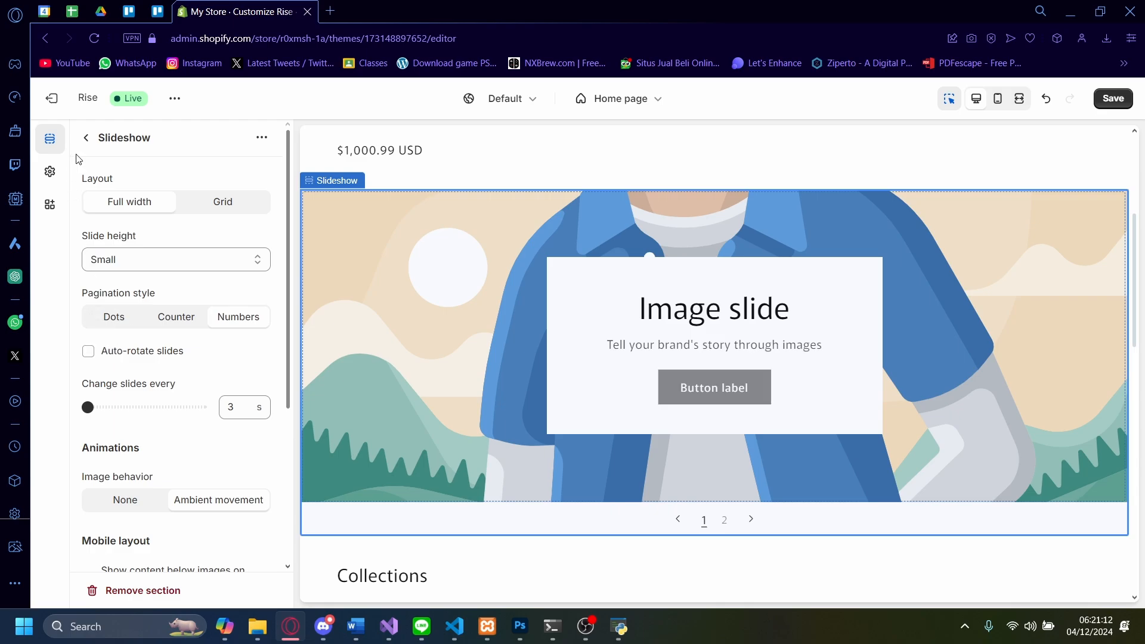
left_click(86, 138)
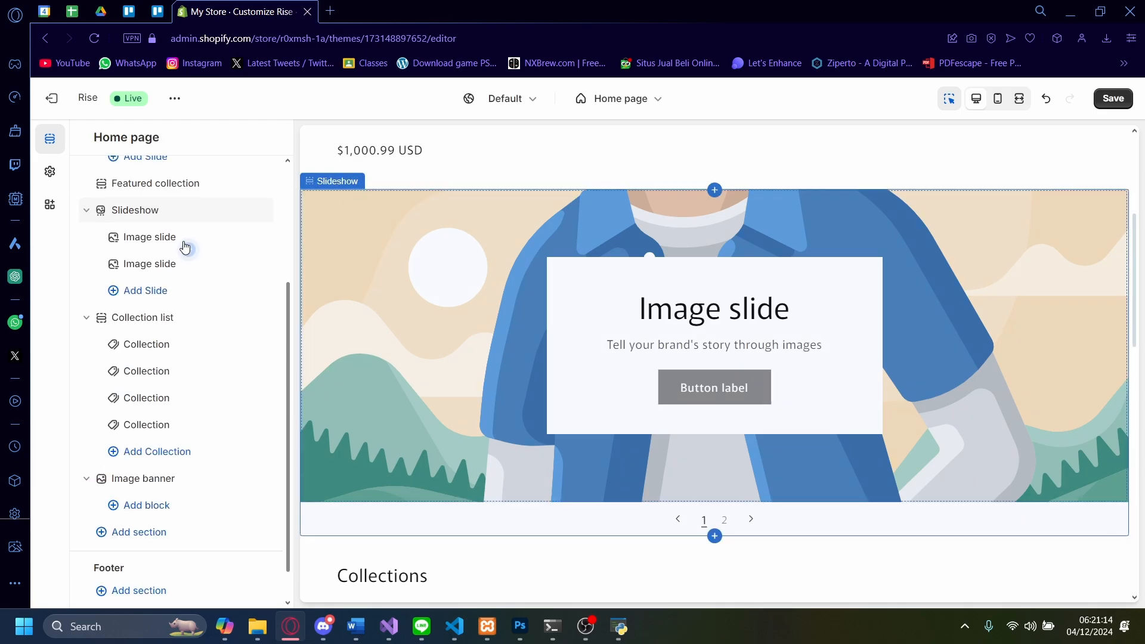
- Check the first image slide's settings, and add a third slide to the slideshow below Featured collection
scroll(185, 247, "up", 1)
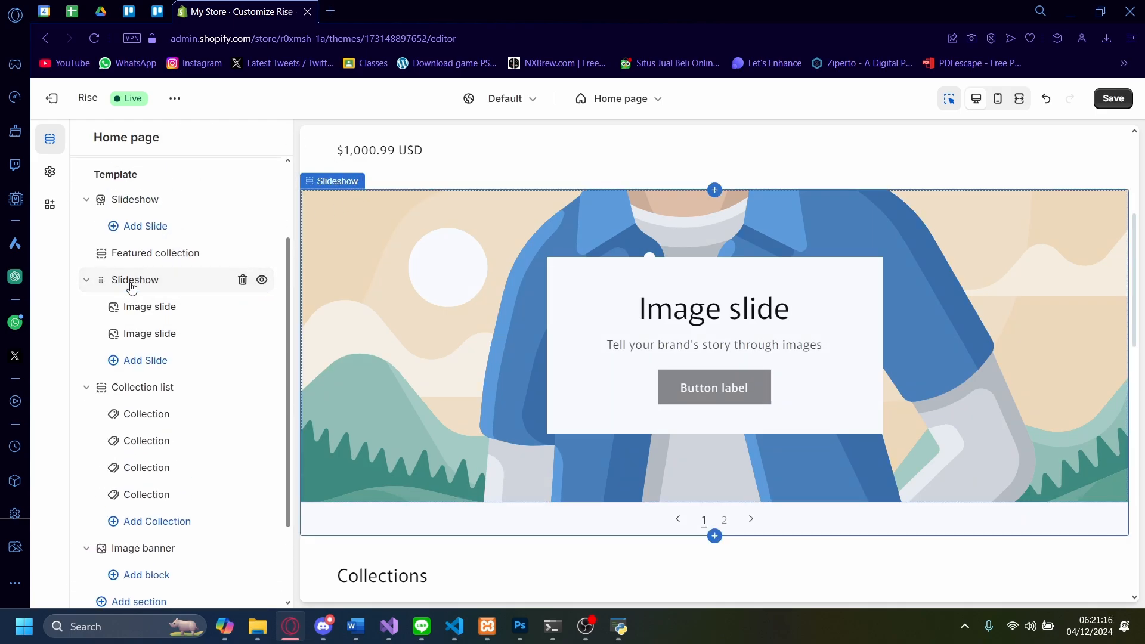
left_click(146, 311)
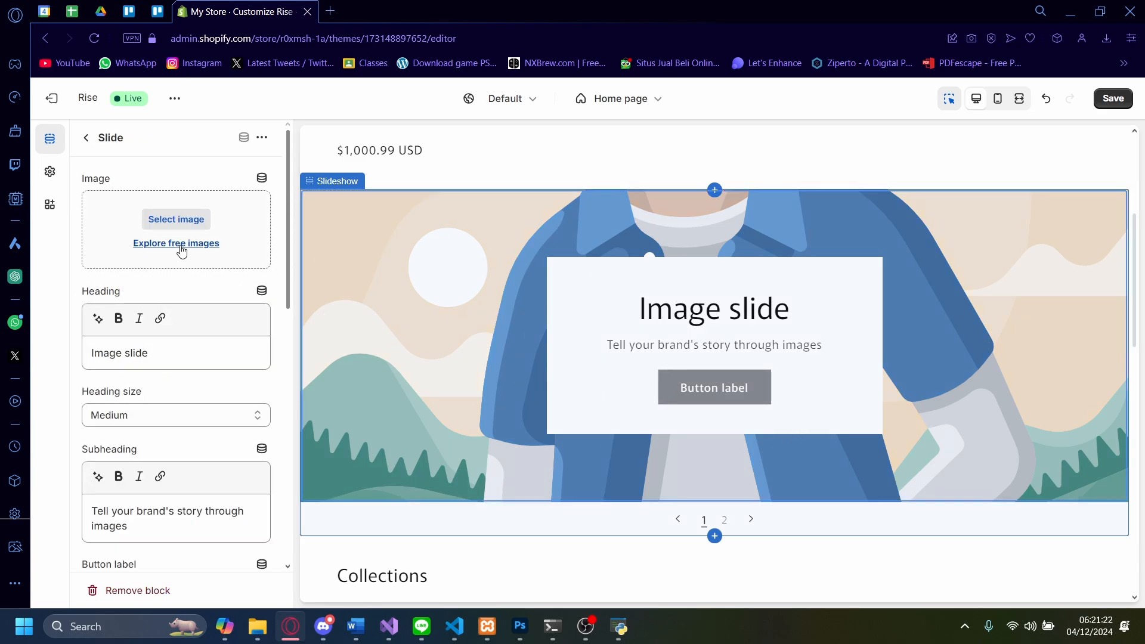
left_click(86, 138)
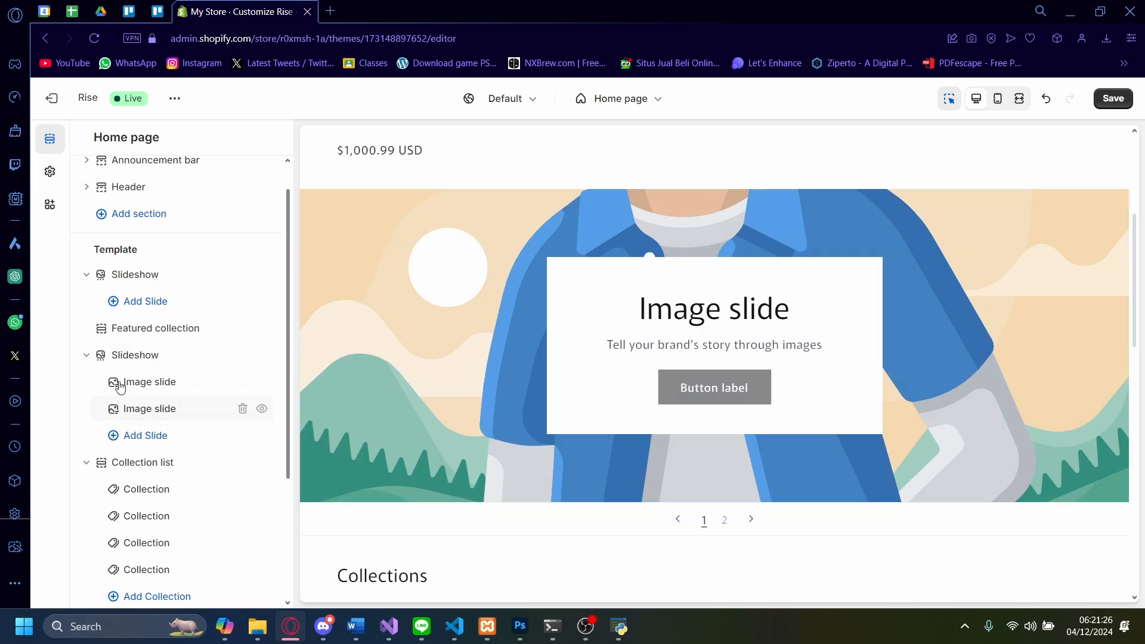
left_click_drag(133, 385, 138, 393)
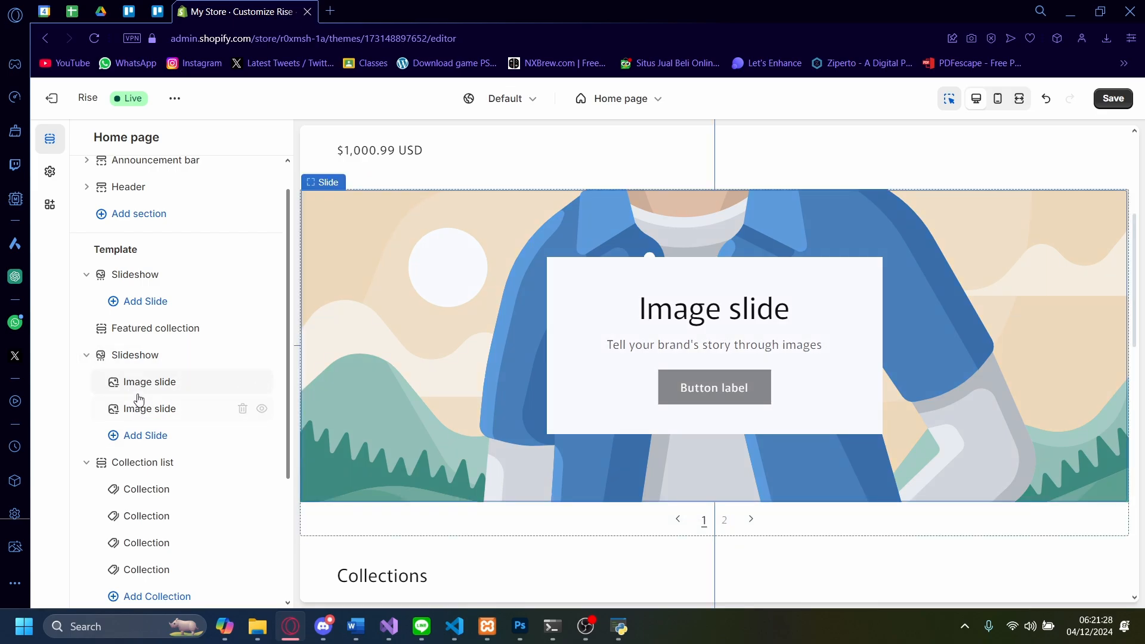
left_click(130, 441)
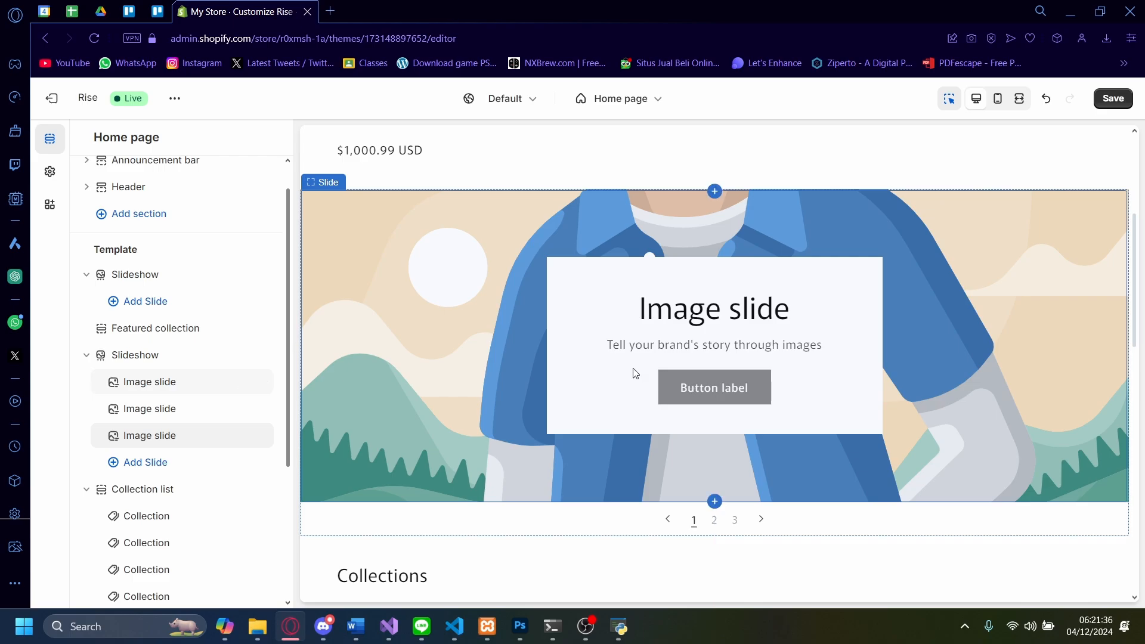
- Give the slideshow's first slide the free Staff Favorites image of a person fishing on the beach at sunset
left_click(152, 388)
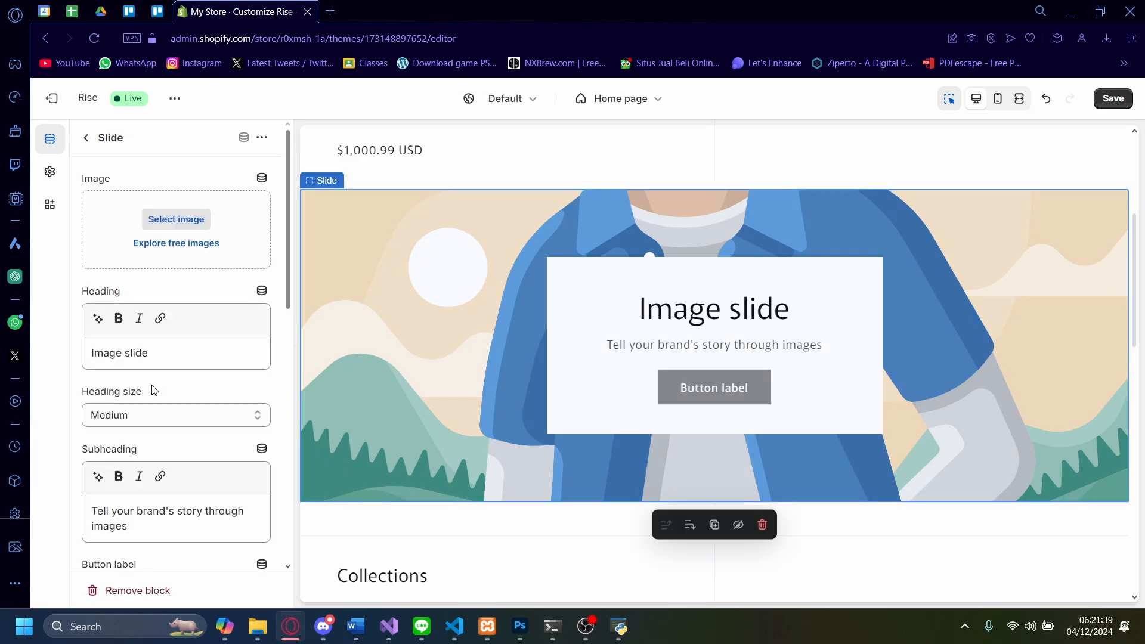
left_click(180, 246)
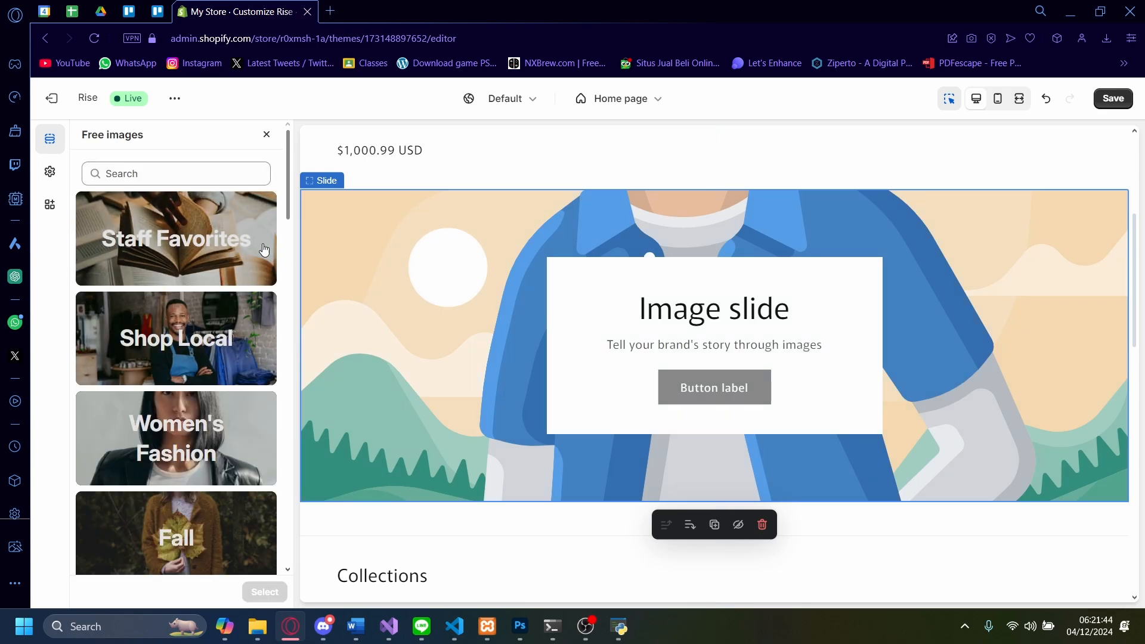
left_click(186, 239)
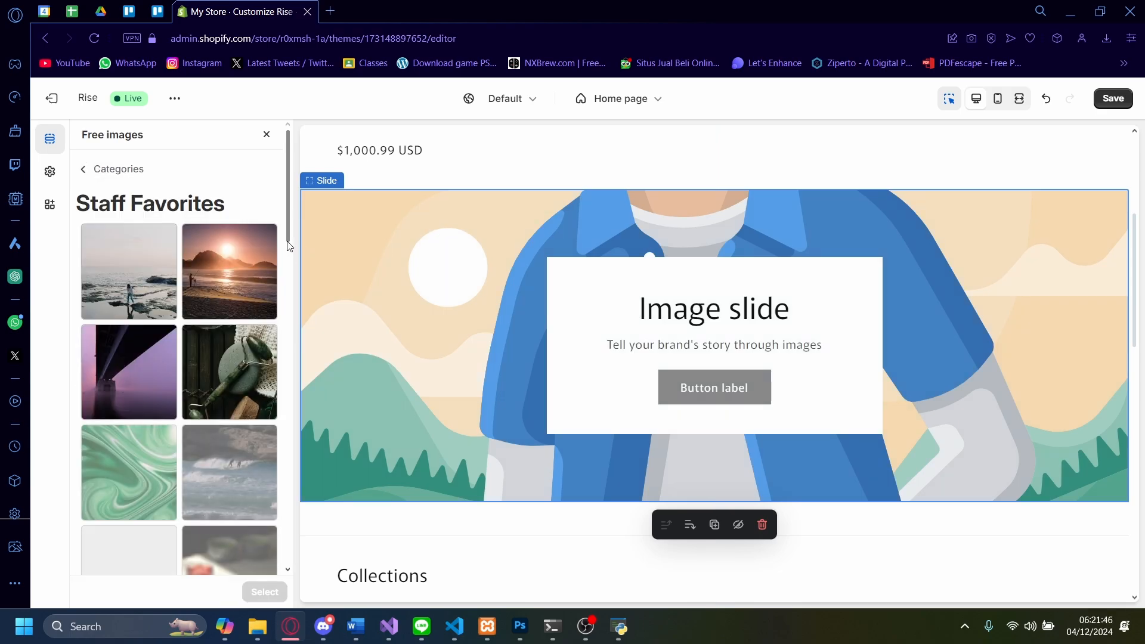
left_click(203, 275)
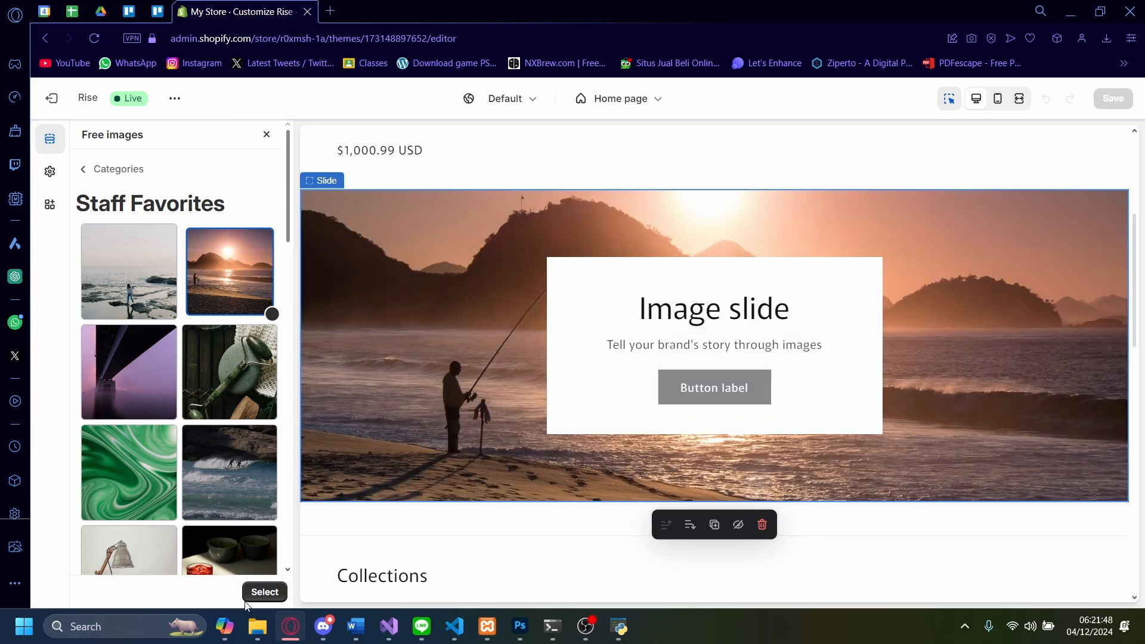
left_click(265, 591)
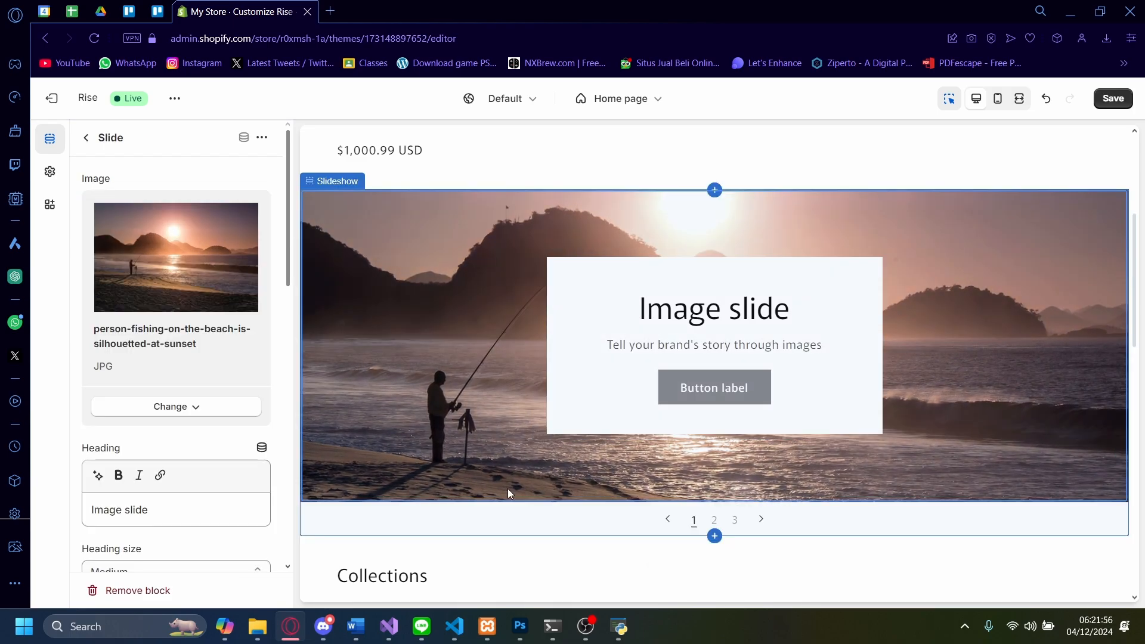
left_click(87, 138)
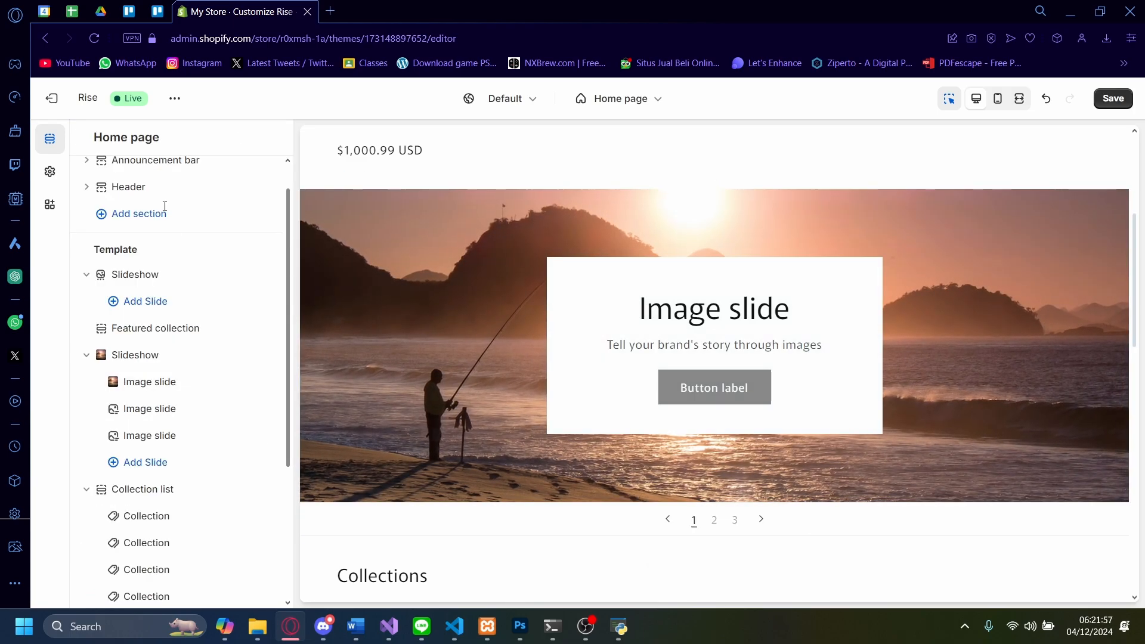
- Give the slideshow's second slide the free Shop Local image of a rack of women's clothes
left_click(149, 410)
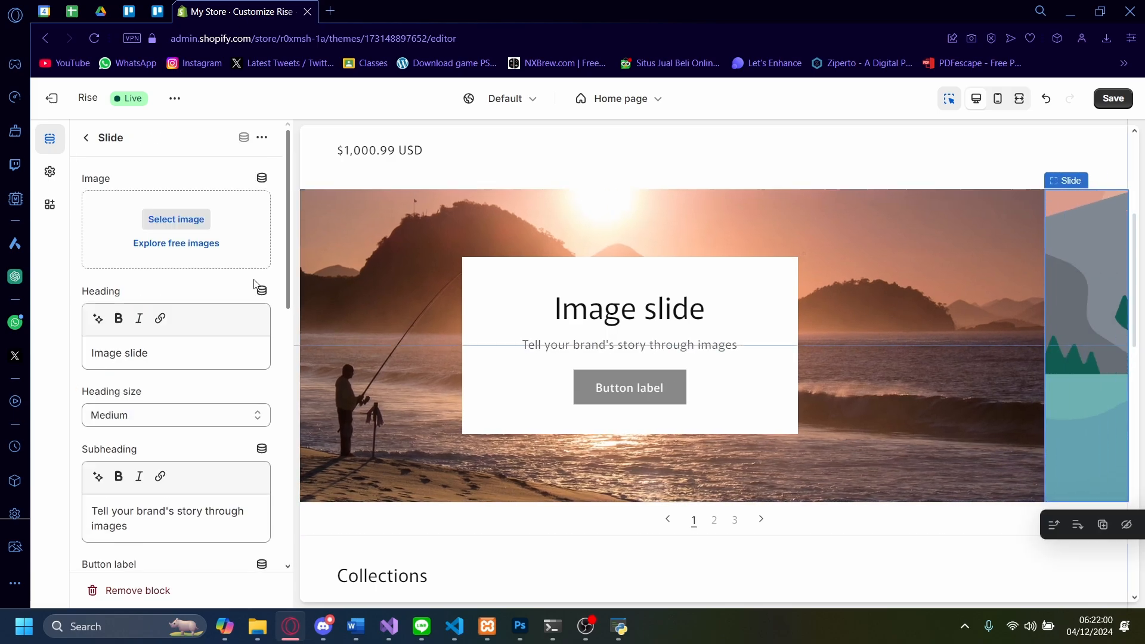
left_click(168, 244)
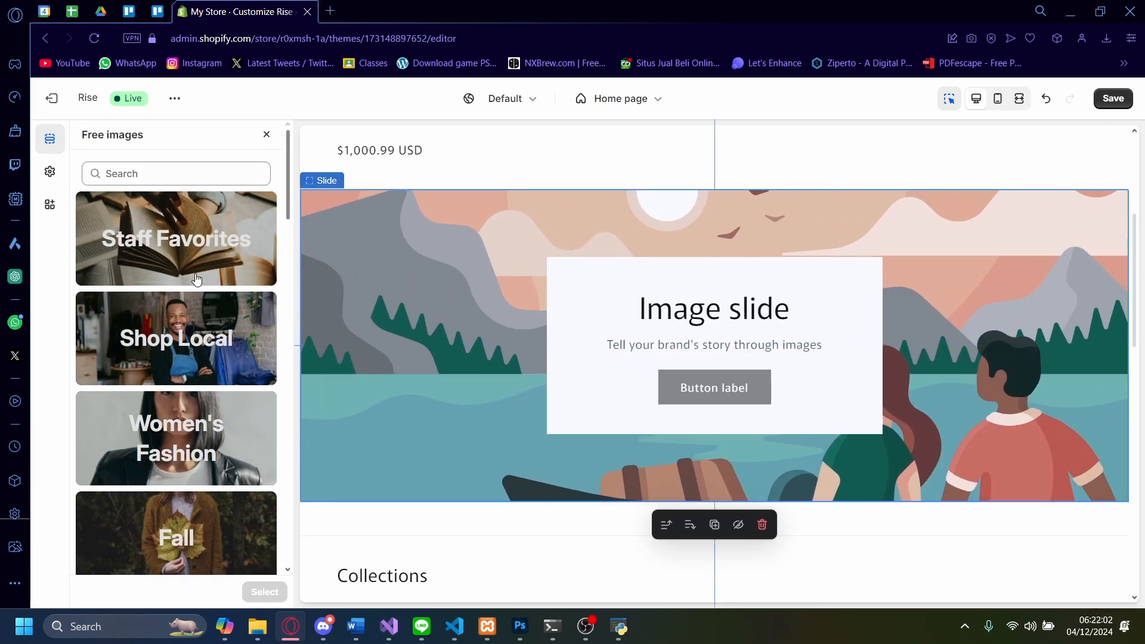
left_click(179, 344)
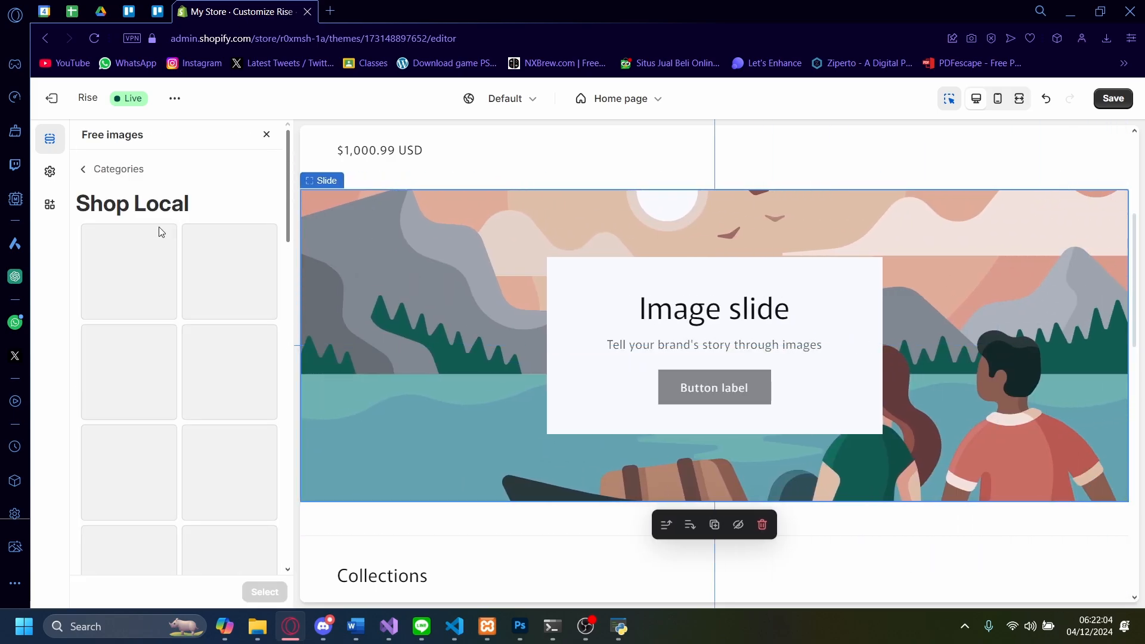
left_click(156, 283)
left_click(263, 592)
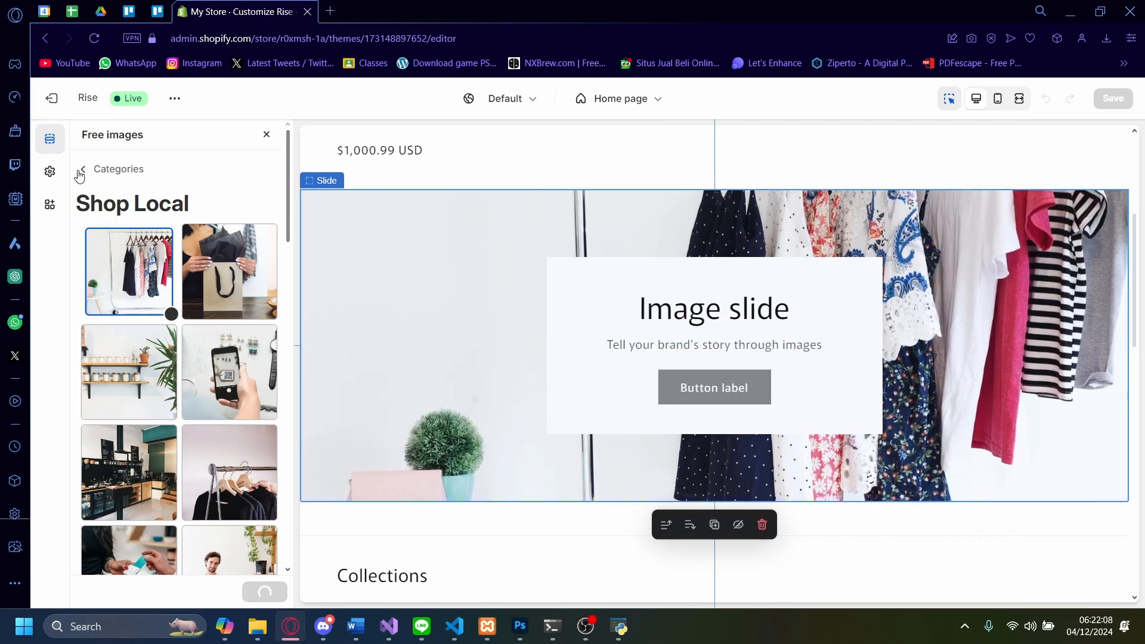
left_click(86, 138)
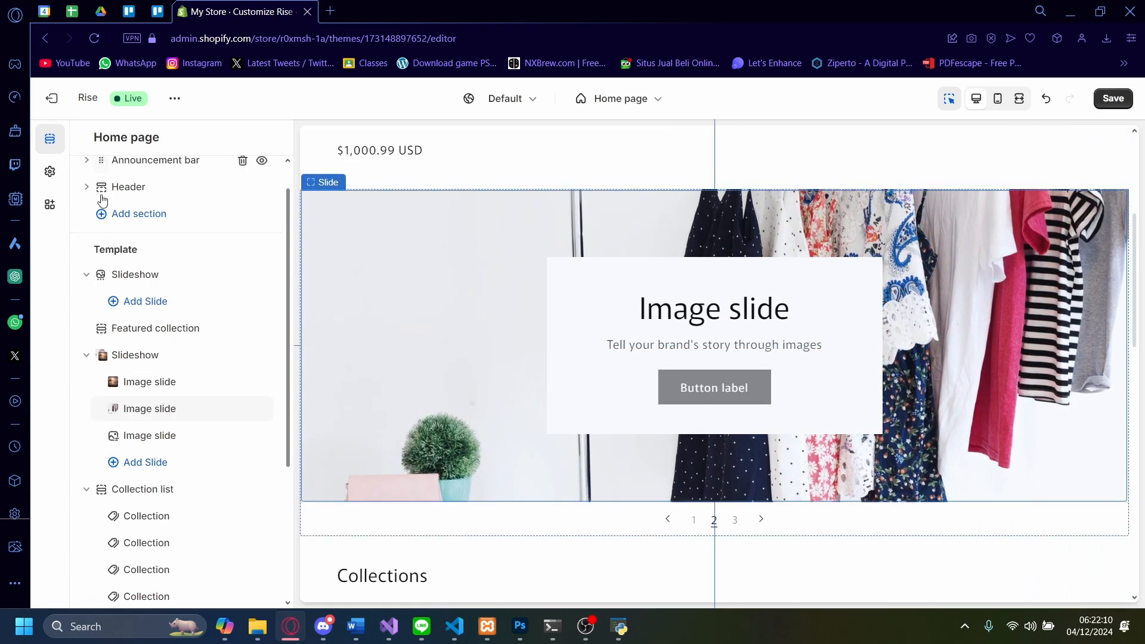
- Give the slideshow's third slide the existing library image of a person fishing on the beach at sunset
left_click(133, 437)
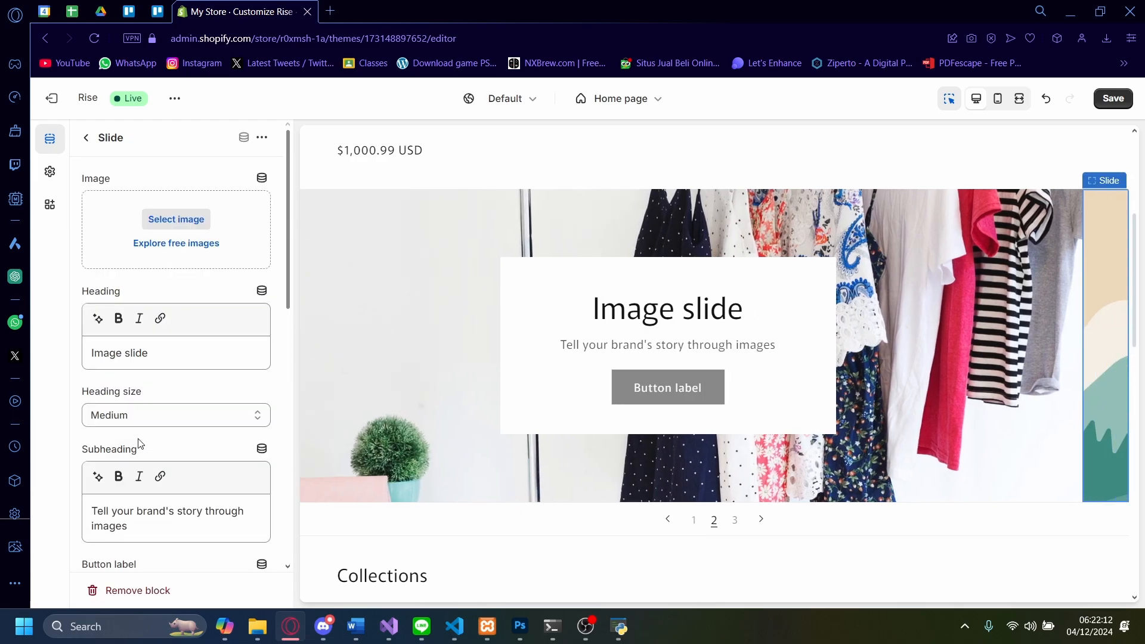
left_click(176, 219)
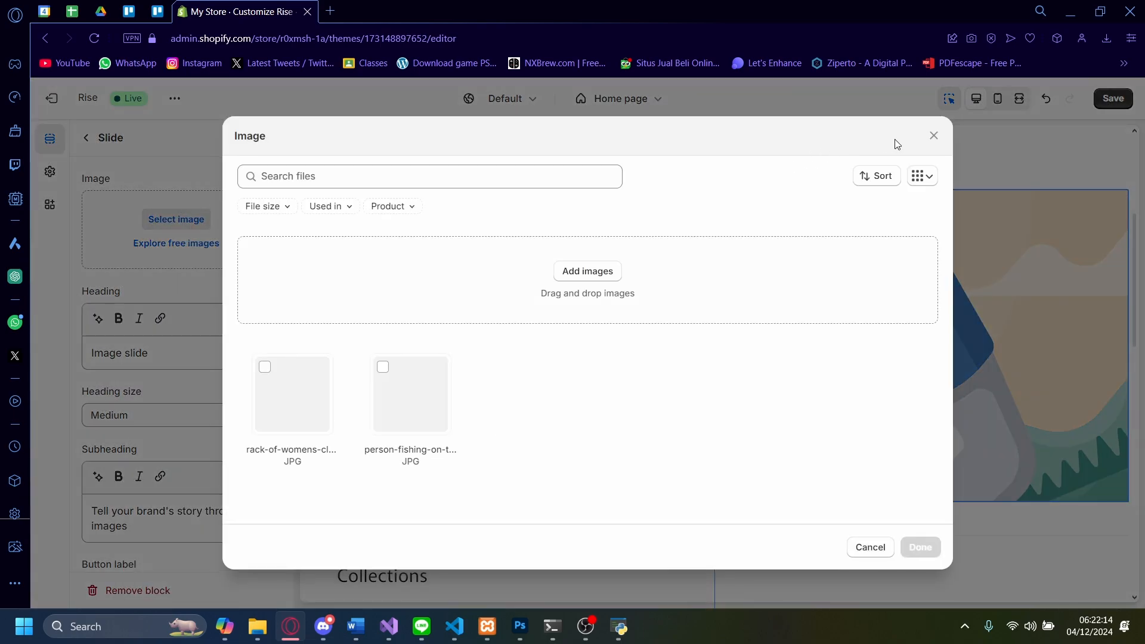
left_click(410, 402)
left_click(921, 547)
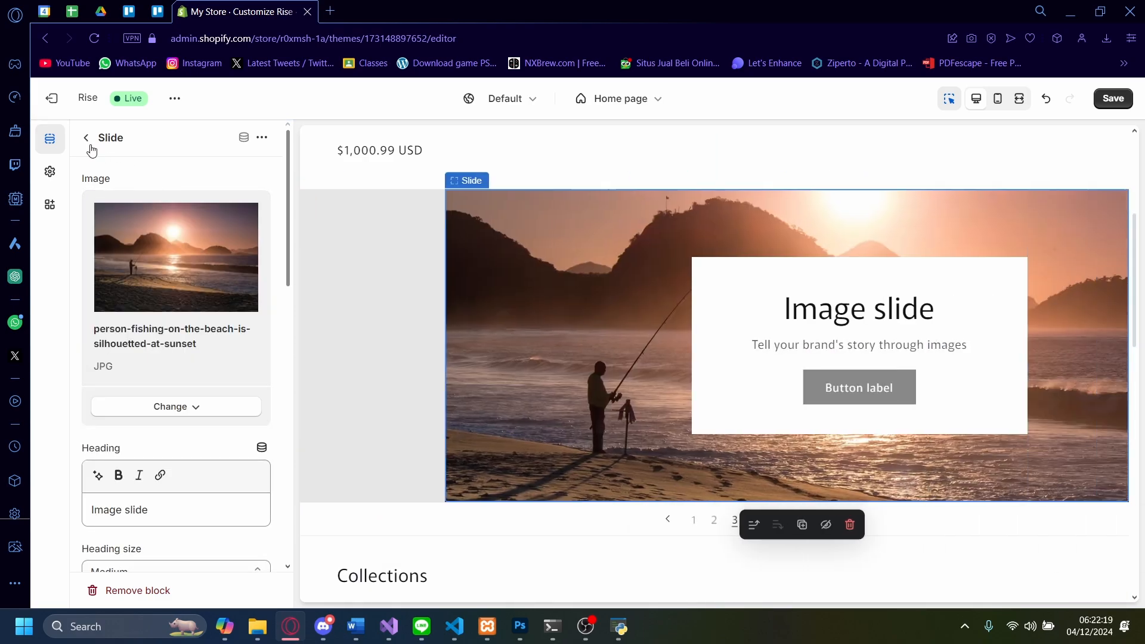
left_click(87, 138)
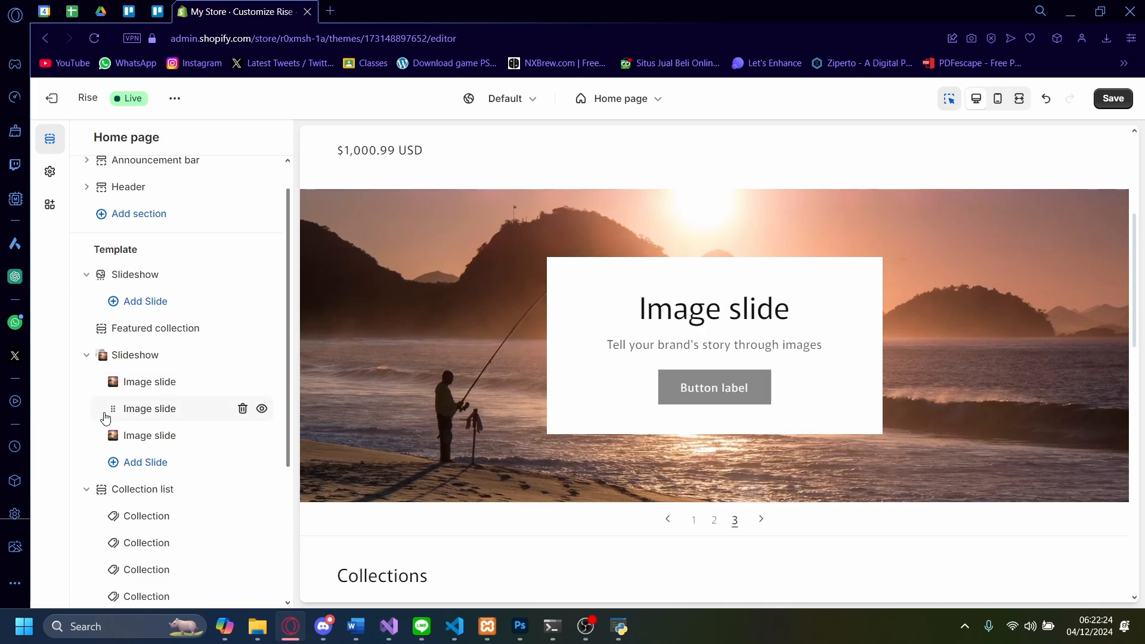
- Move the clothes rack slide to the first place in the slideshow and save the theme changes
left_click_drag(114, 421, 115, 389)
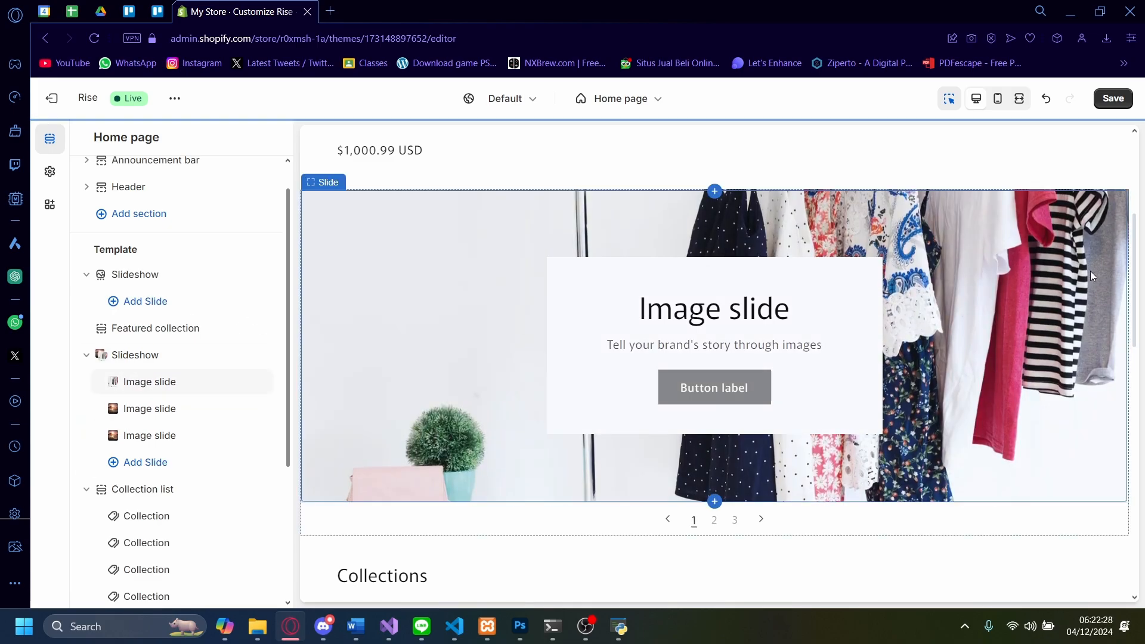
left_click(1107, 101)
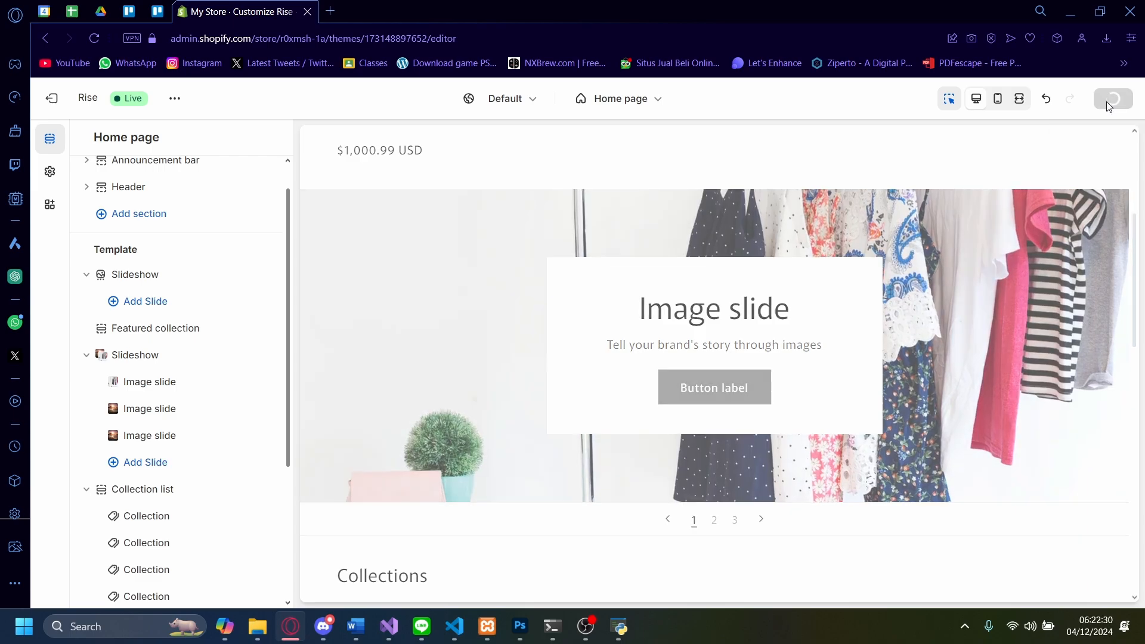